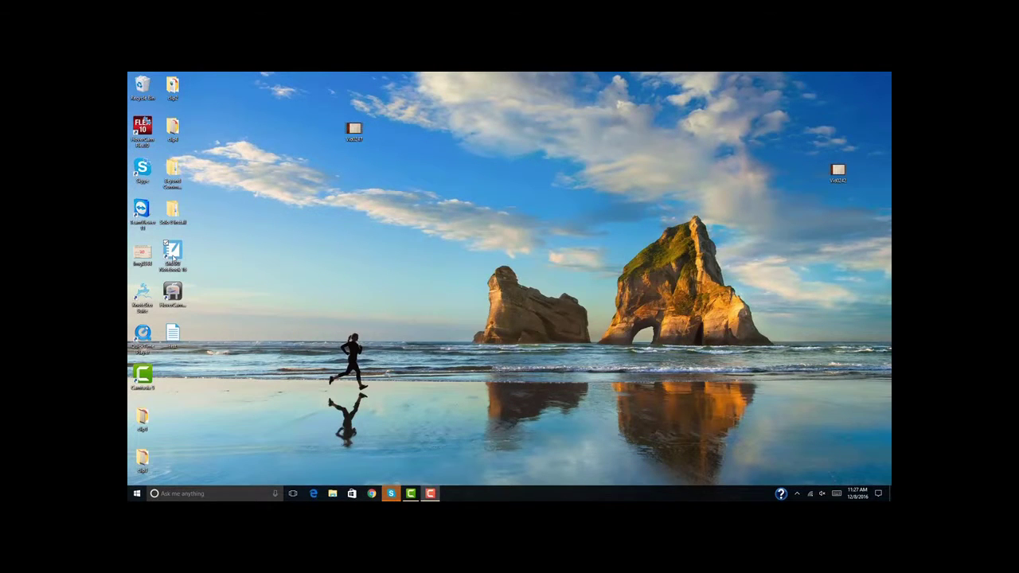
# Step: Launch SMART Notebook 16 from its desktop shortcut to get a blank Untitled page
pyautogui.doubleClick(172, 255)
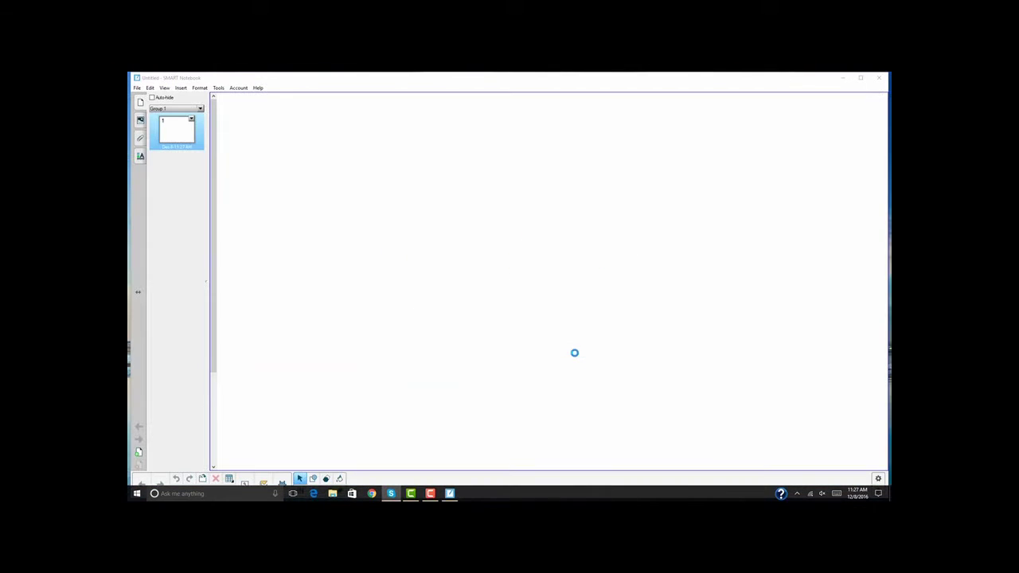
pyautogui.click(180, 88)
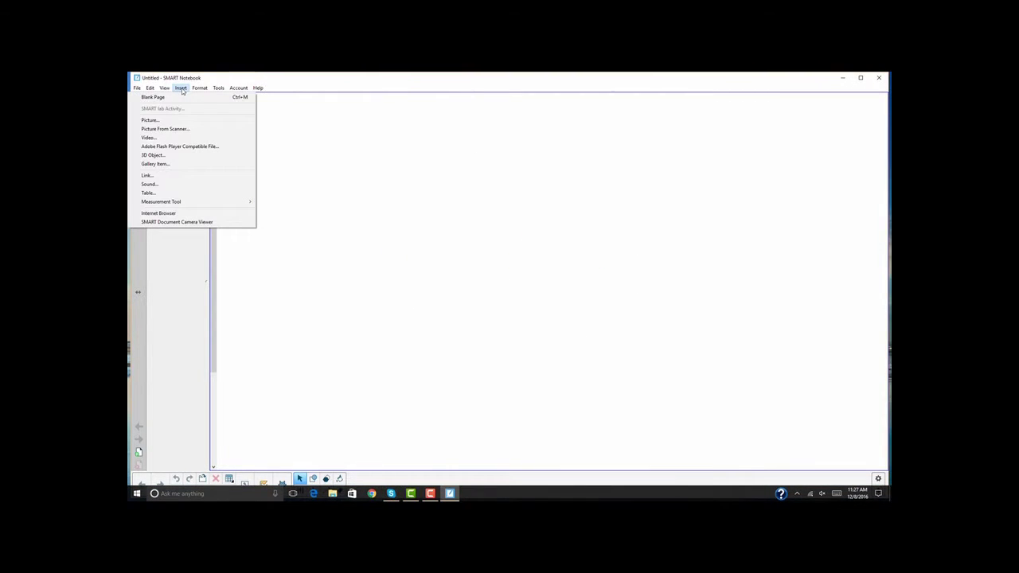
pyautogui.click(177, 214)
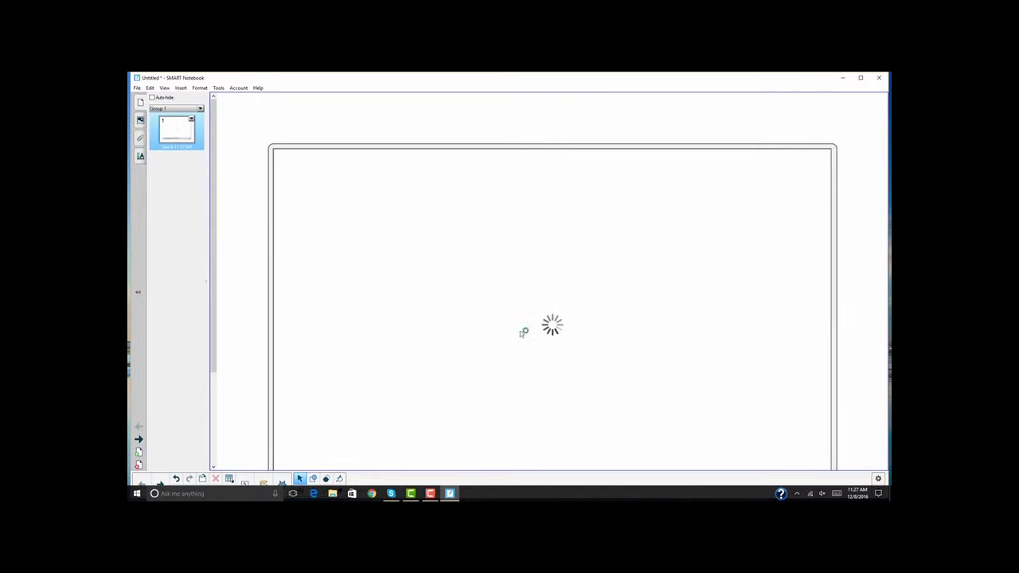
pyautogui.scroll(-3, 214, 311)
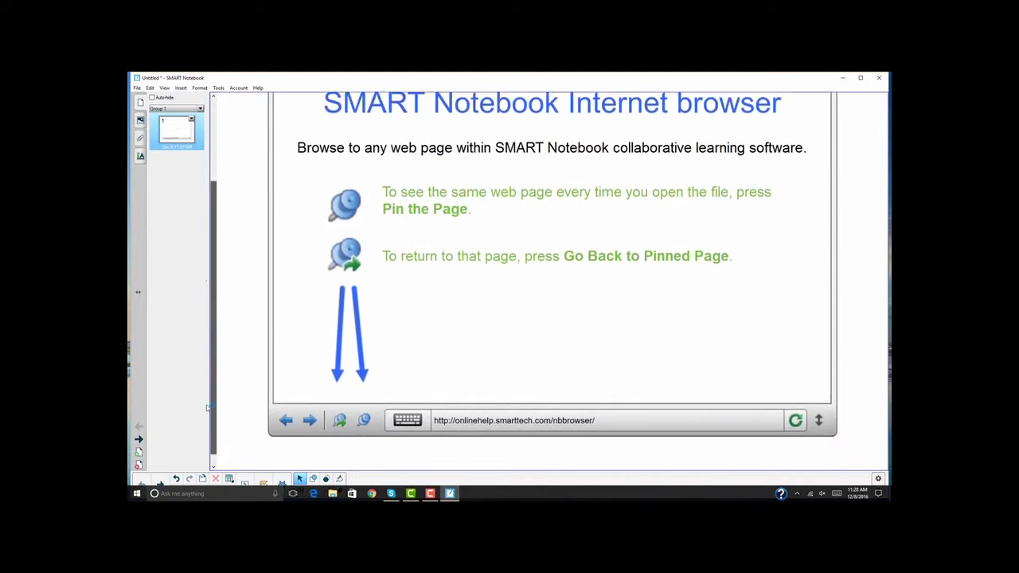
pyautogui.click(601, 391)
pyautogui.write('www.thehovercam.com/livec')
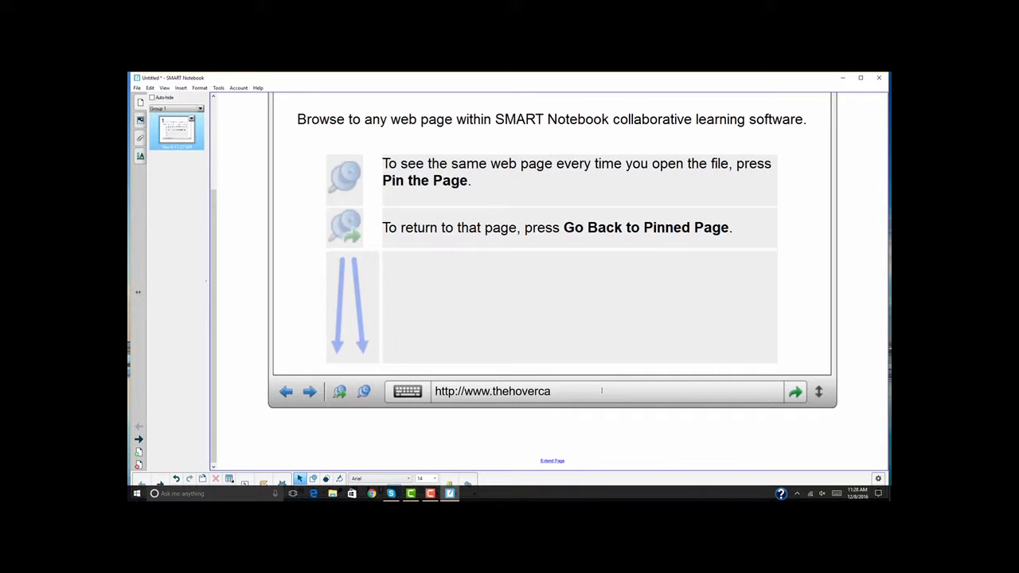
pyautogui.write('am')
pyautogui.press('Return')
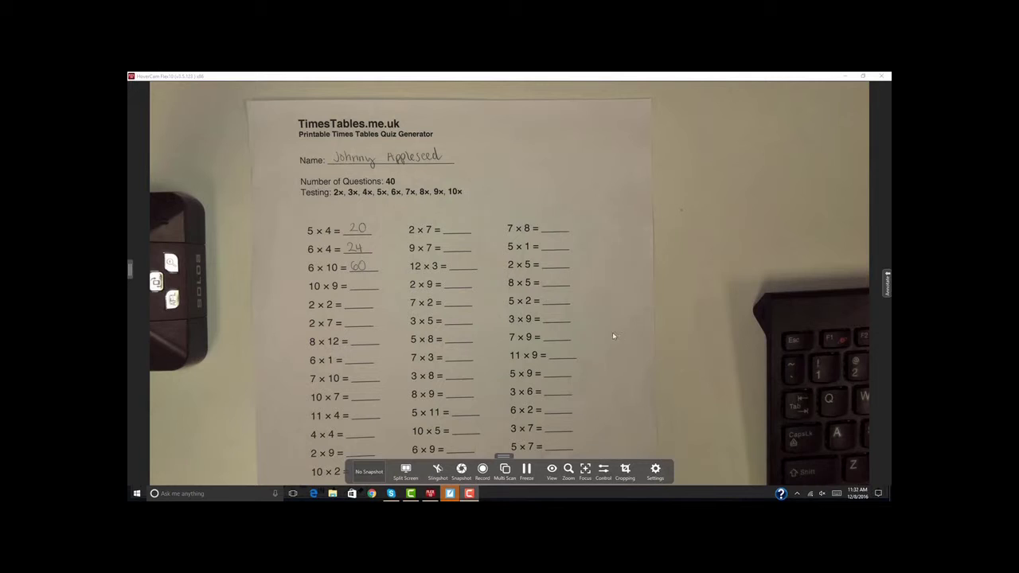
# Step: Slingshot the camera into Notebook, park the HoverCam panel top-right, and go back to live view
pyautogui.click(437, 470)
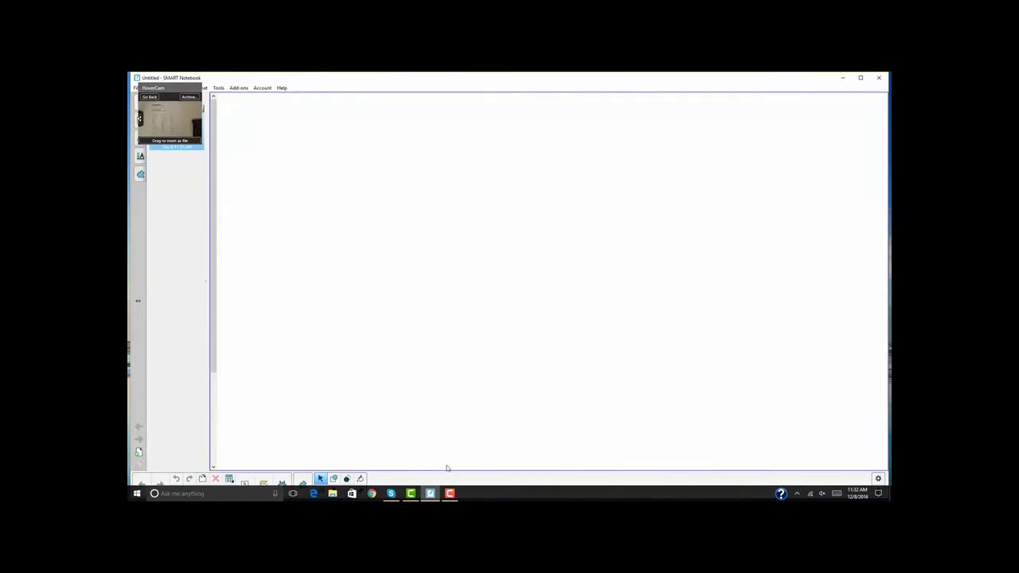
pyautogui.moveTo(187, 92); pyautogui.dragTo(765, 131)
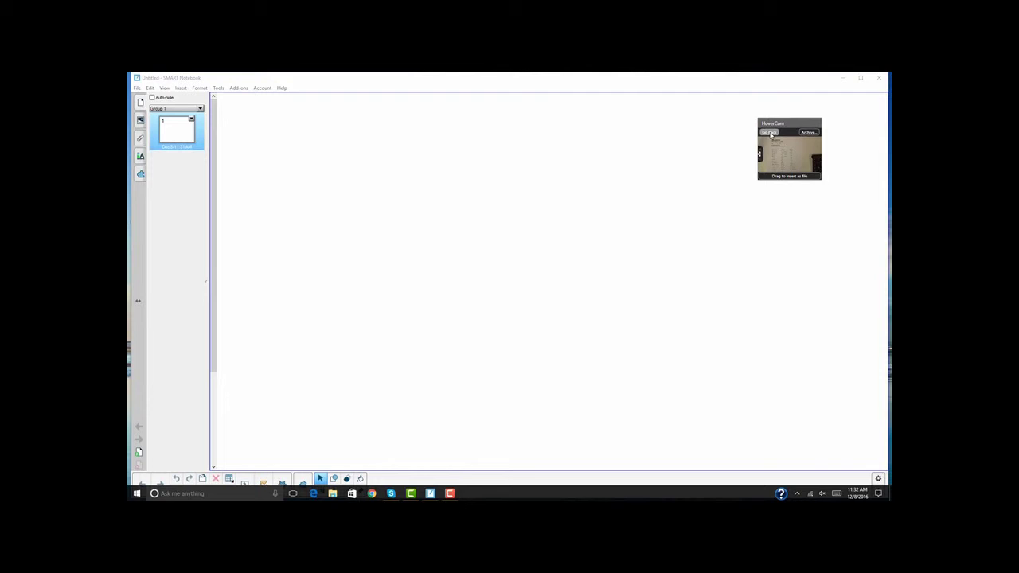
pyautogui.click(769, 132)
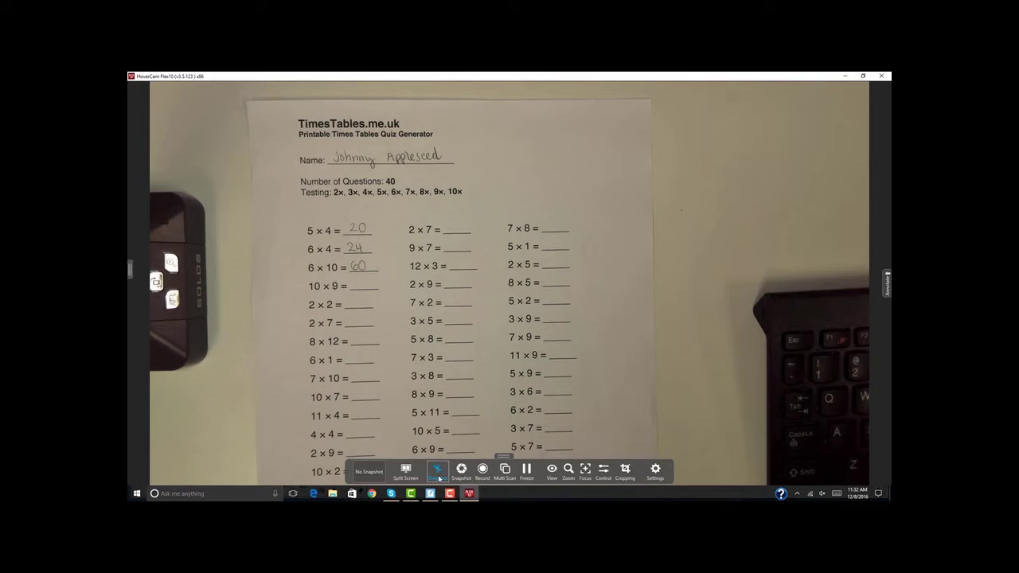
# Step: Slingshot the live times tables worksheet into Notebook and nudge the HoverCam panel aside
pyautogui.click(439, 476)
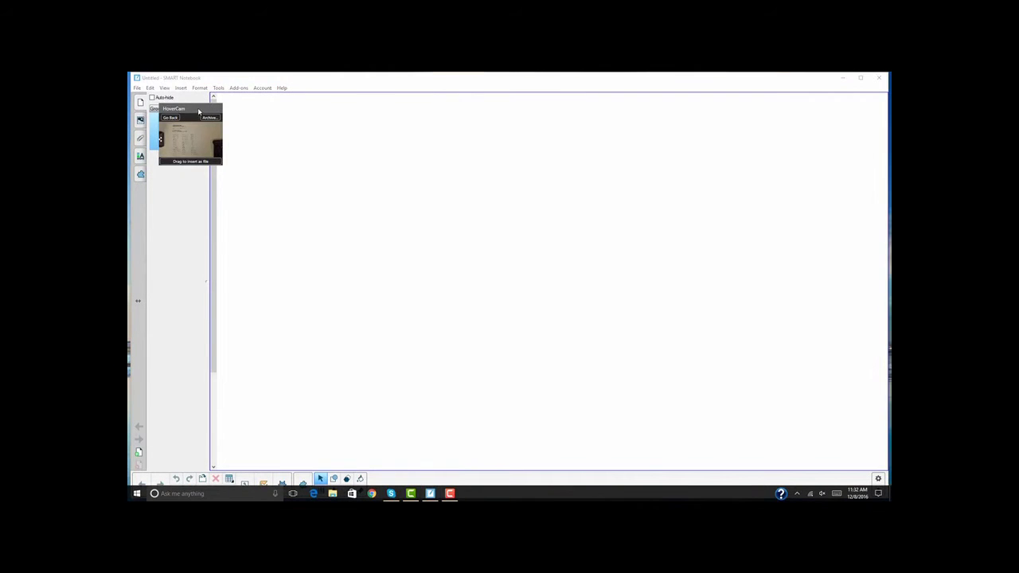
pyautogui.moveTo(786, 120); pyautogui.dragTo(450, 220)
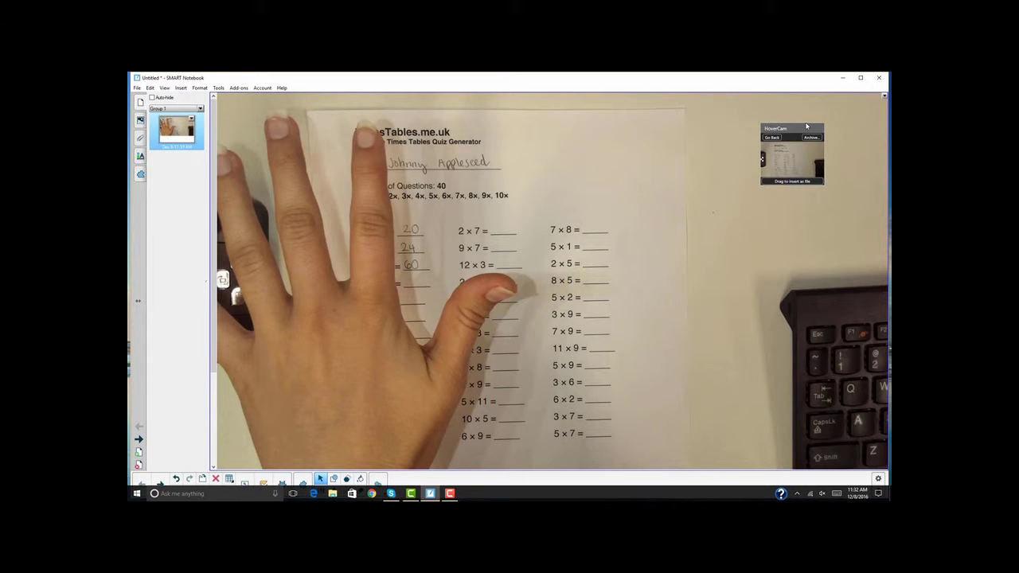
# Step: Reopen the HoverCam live view and open its file library from the gallery sidebar
pyautogui.click(772, 138)
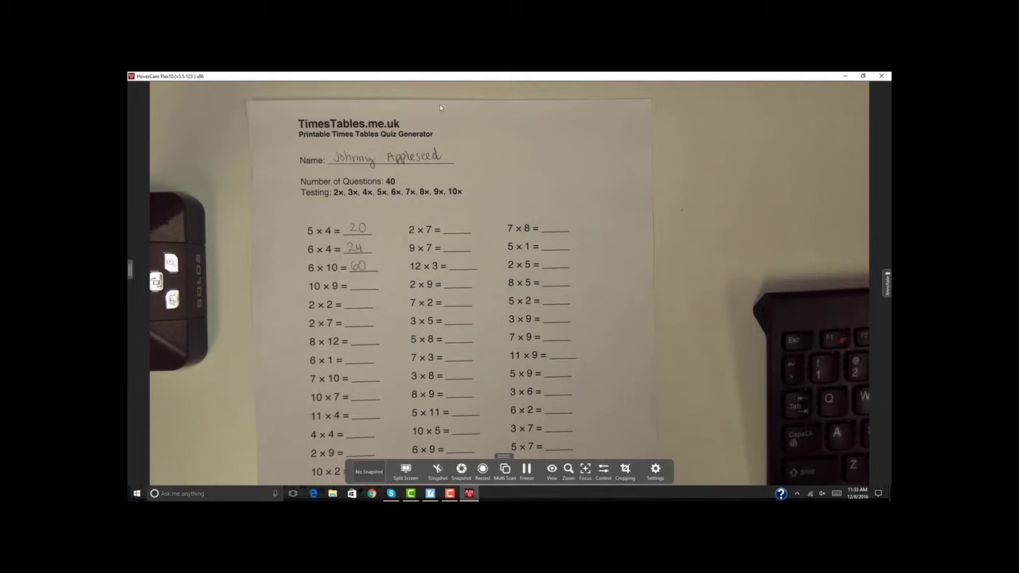
pyautogui.click(133, 271)
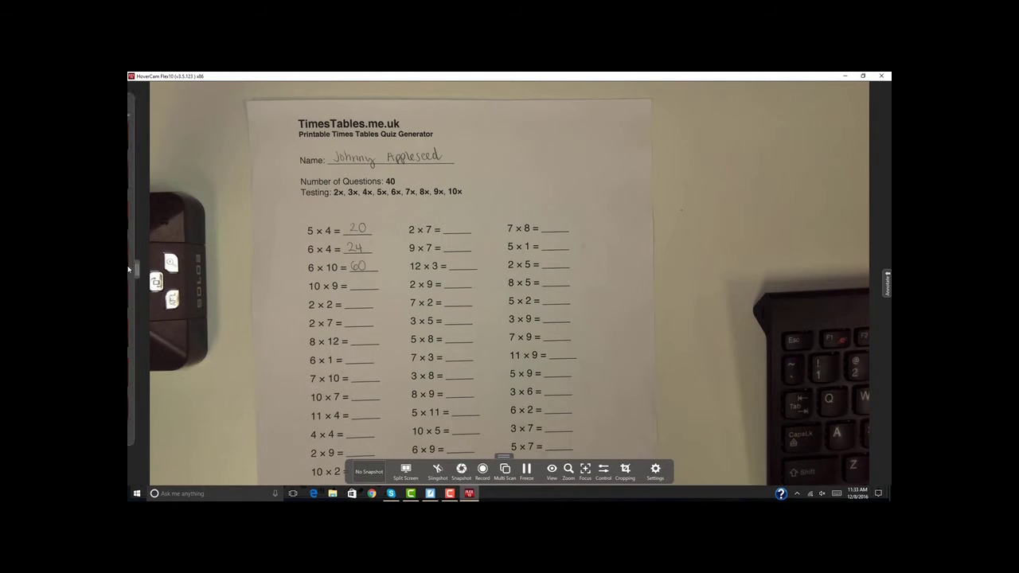
pyautogui.click(159, 106)
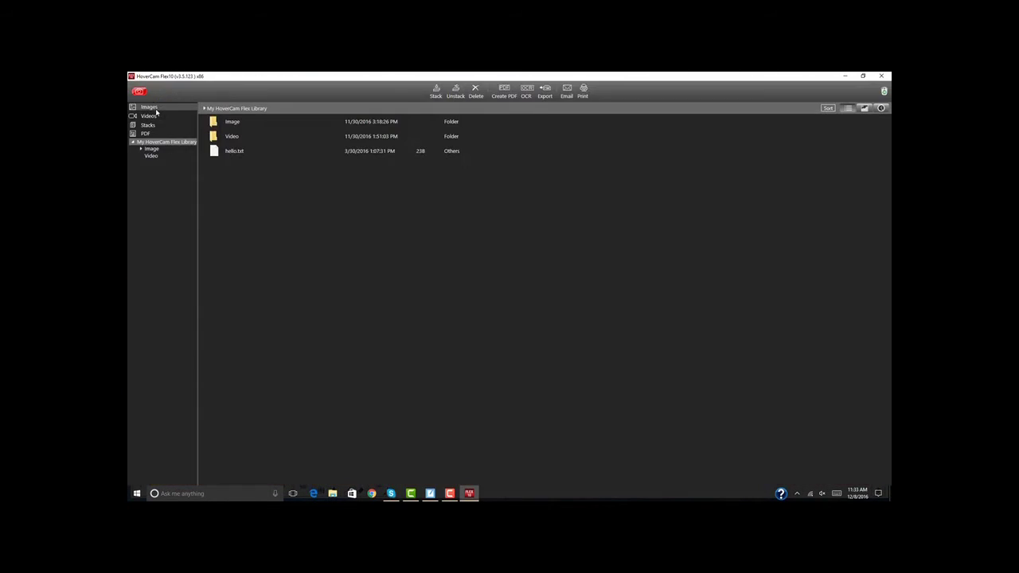
# Step: Move the HoverCam library window aside and open its Image folder
pyautogui.click(862, 76)
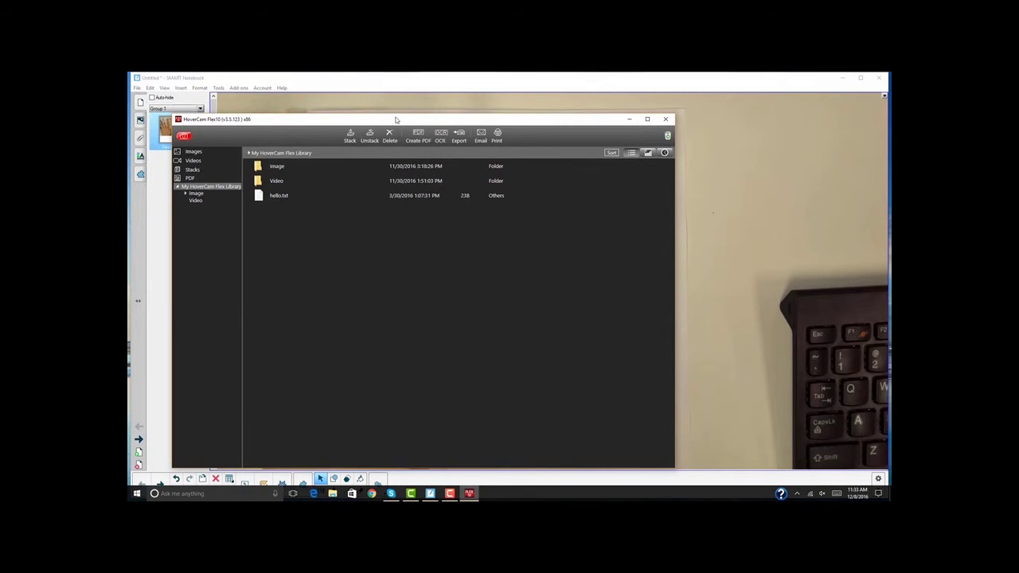
pyautogui.moveTo(398, 120); pyautogui.dragTo(703, 102)
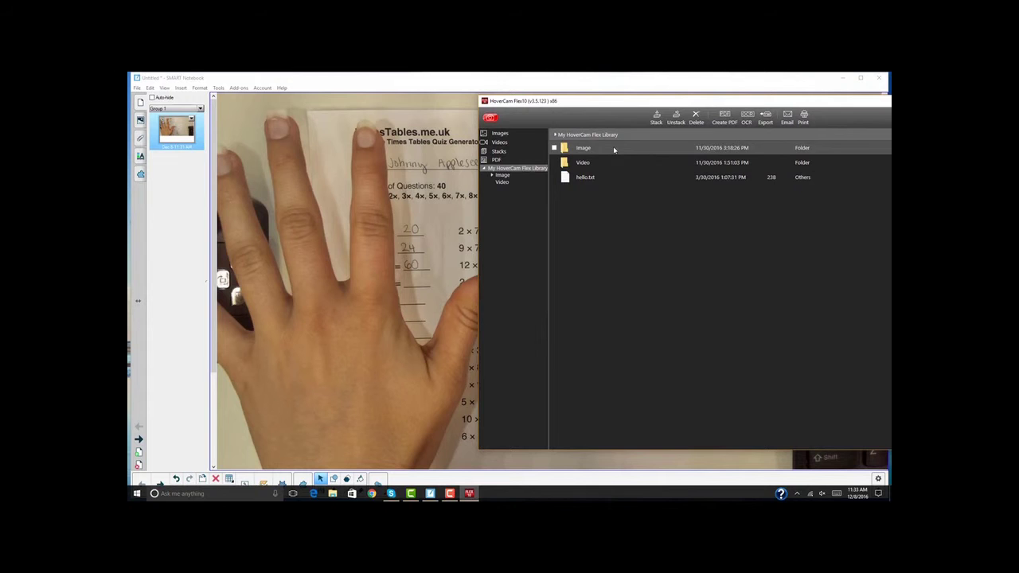
pyautogui.doubleClick(582, 148)
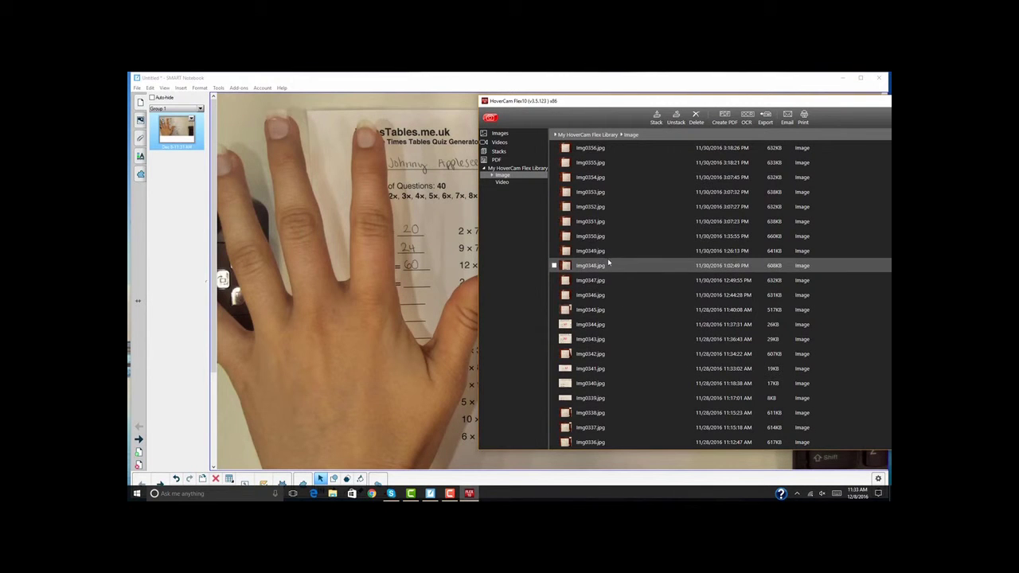
# Step: Insert snapshot Img0348 (optimized) and then Img0341 onto the Notebook page
pyautogui.moveTo(609, 264); pyautogui.dragTo(387, 263)
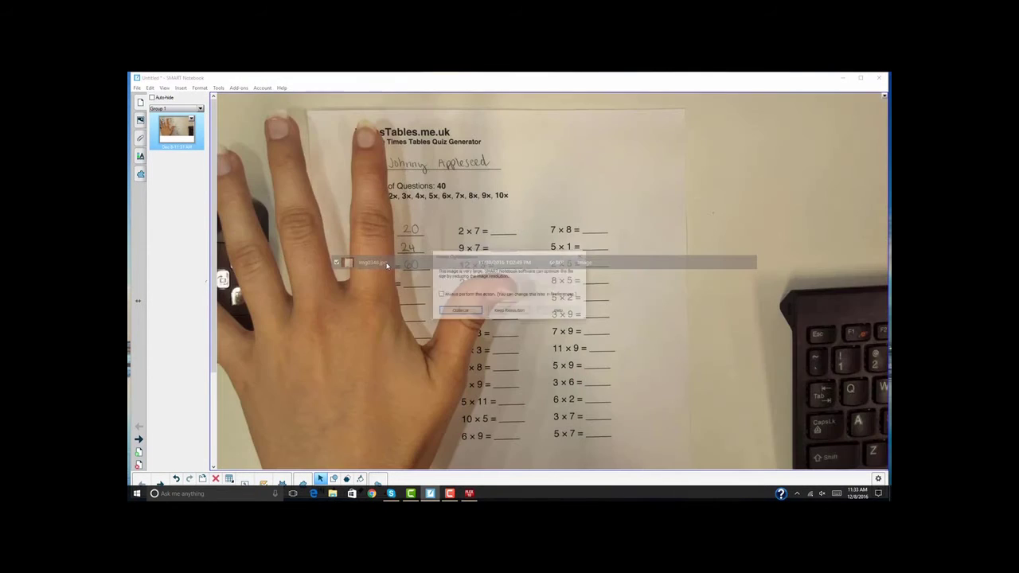
pyautogui.click(470, 311)
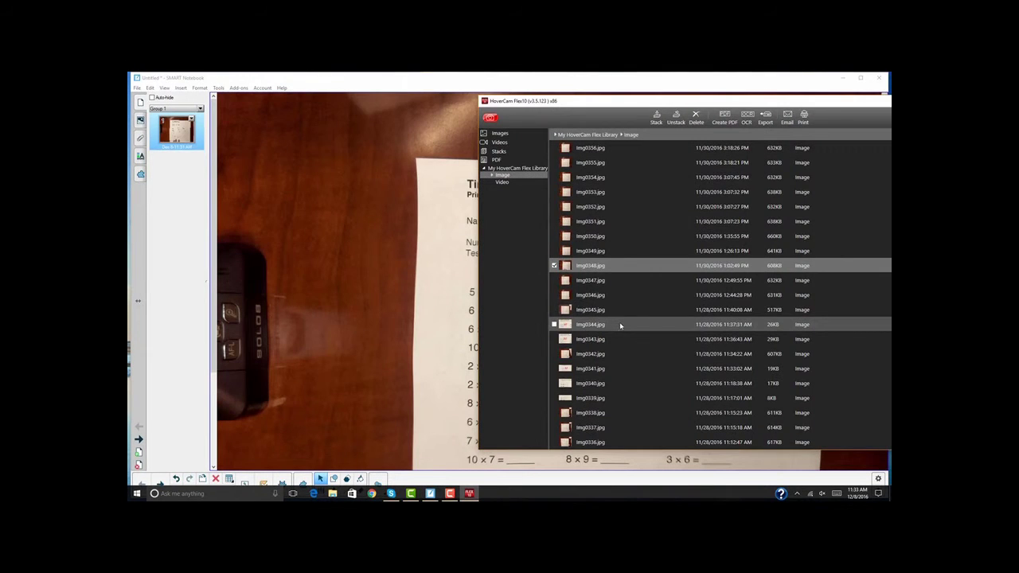
pyautogui.click(607, 373)
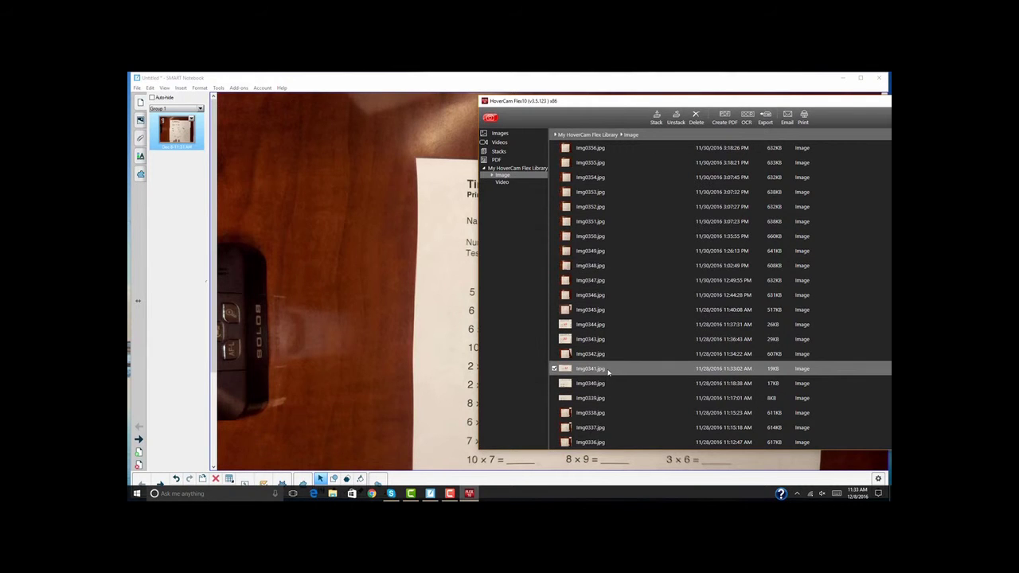
pyautogui.doubleClick(607, 372)
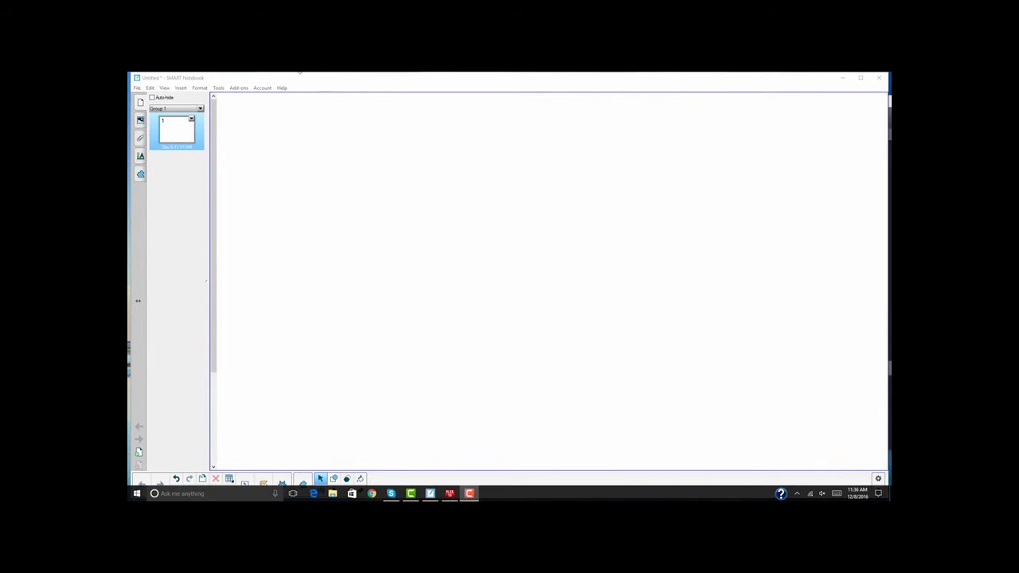
# Step: Turn on Notebook's transparent background and maximize the HoverCam library window behind it
pyautogui.click(165, 87)
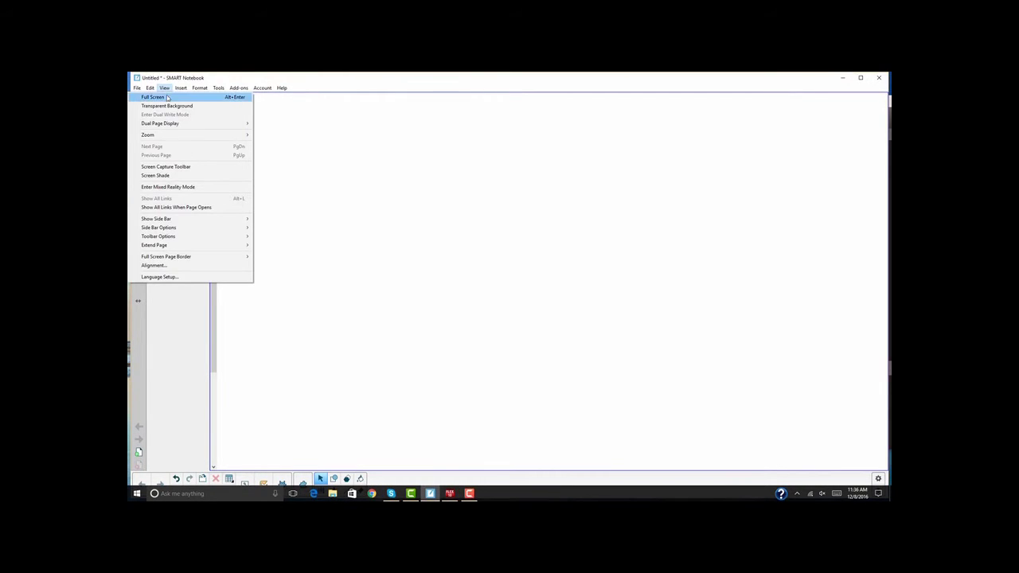
pyautogui.click(170, 105)
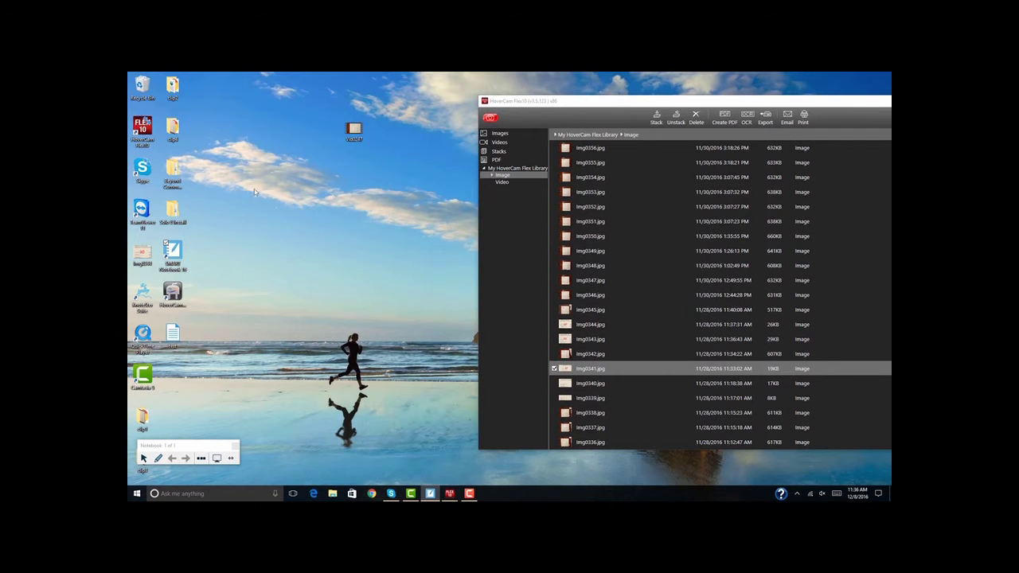
pyautogui.moveTo(586, 98); pyautogui.dragTo(357, 94)
pyautogui.click(724, 98)
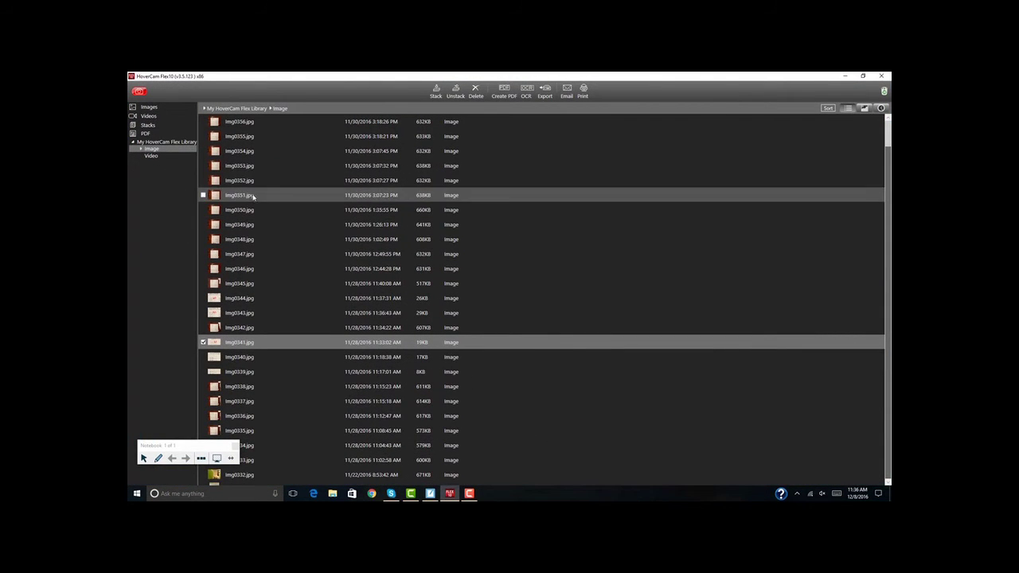
# Step: Show the live worksheet with the snapshot strip collapsed and draw black pen strokes over it
pyautogui.click(138, 91)
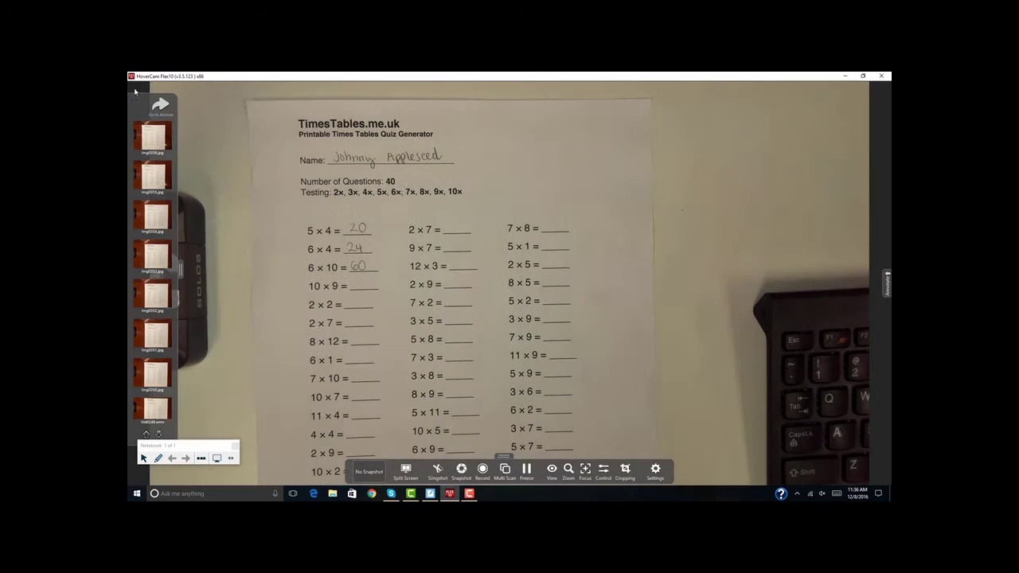
pyautogui.click(181, 271)
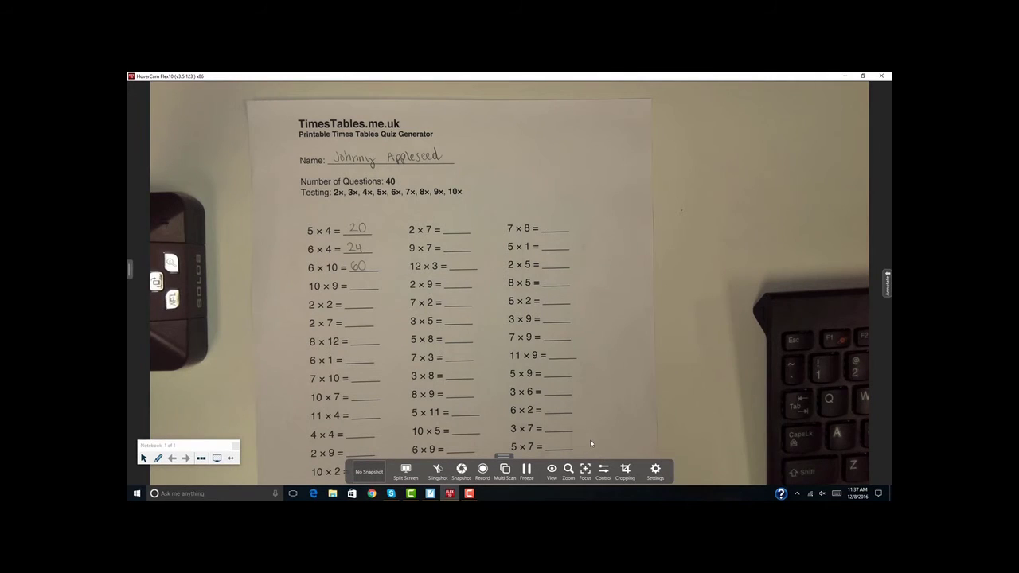
pyautogui.click(158, 458)
pyautogui.moveTo(392, 243); pyautogui.dragTo(527, 243)
pyautogui.moveTo(512, 320); pyautogui.dragTo(579, 300)
# Step: Erase part of the ink over the middle columns and move the floating toolbar aside
pyautogui.click(171, 459)
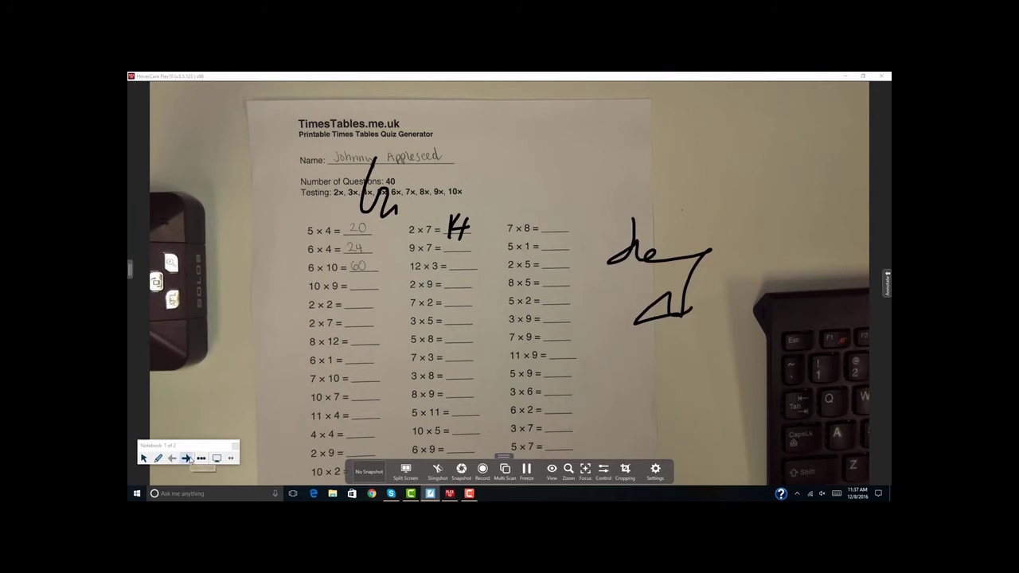
pyautogui.click(185, 459)
pyautogui.click(202, 458)
pyautogui.click(215, 399)
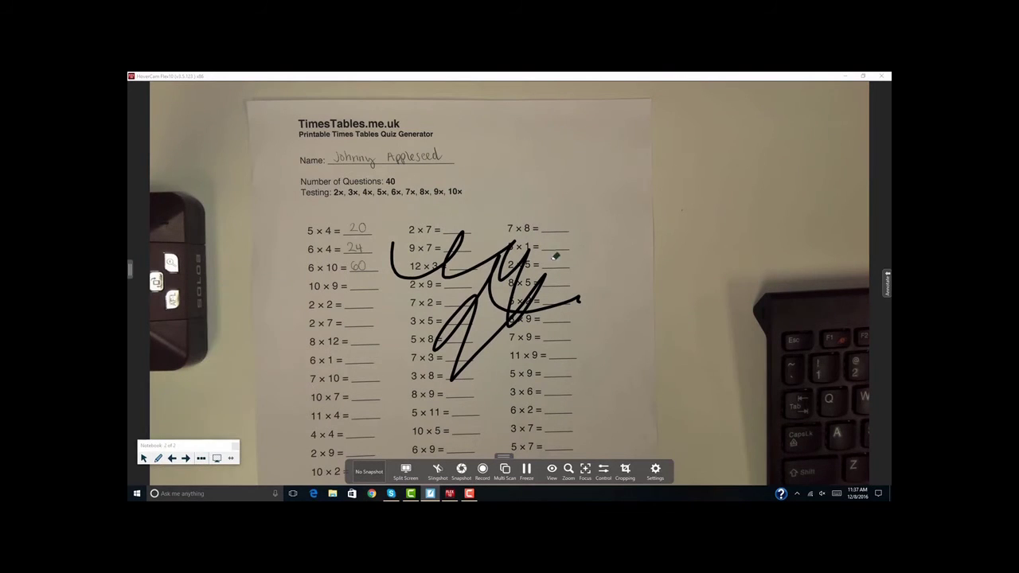
pyautogui.moveTo(556, 257)
pyautogui.mouseDown()
pyautogui.moveTo(505, 339)
pyautogui.moveTo(468, 313)
pyautogui.mouseUp()
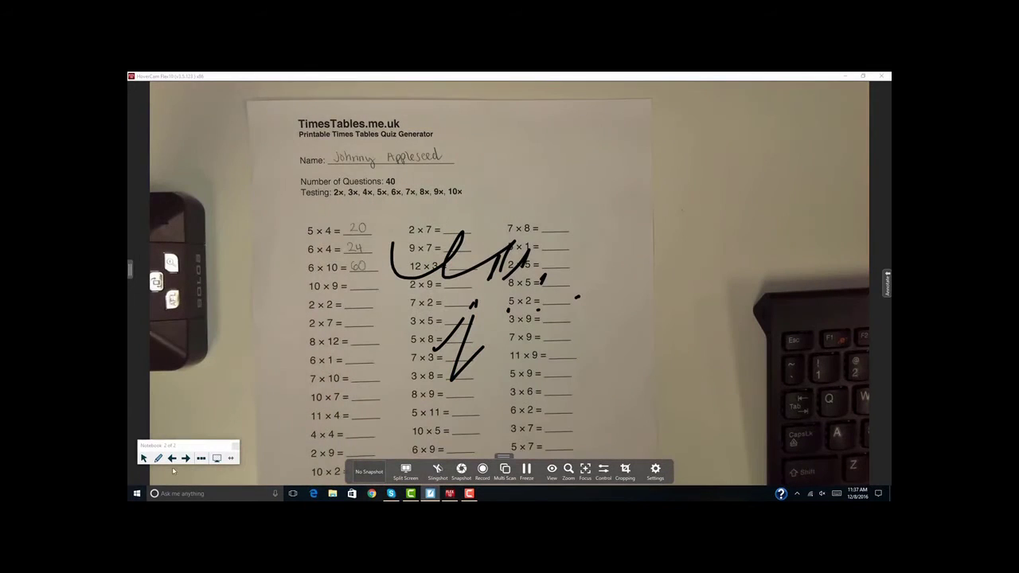
pyautogui.moveTo(180, 447); pyautogui.dragTo(771, 138)
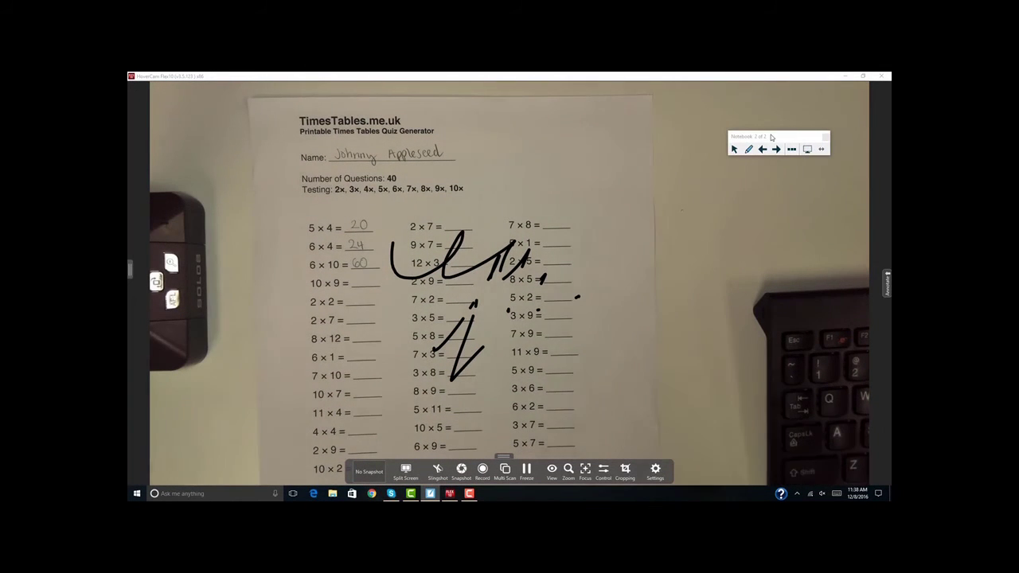
# Step: Erase the remaining pen strokes from the worksheet and exit transparent mode
pyautogui.click(791, 149)
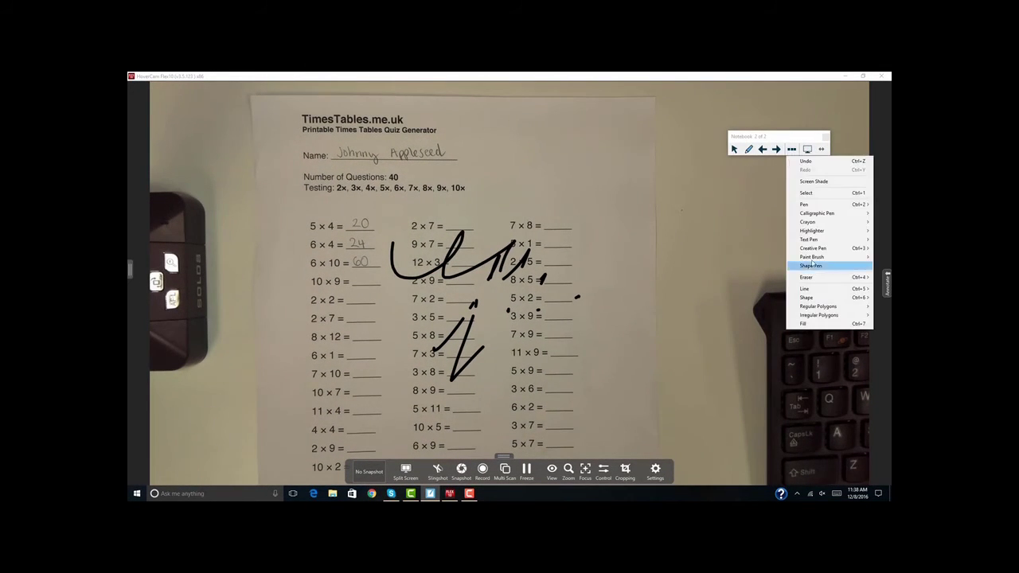
pyautogui.click(828, 278)
pyautogui.moveTo(450, 261)
pyautogui.mouseDown()
pyautogui.moveTo(518, 289)
pyautogui.moveTo(466, 342)
pyautogui.moveTo(481, 351)
pyautogui.mouseUp()
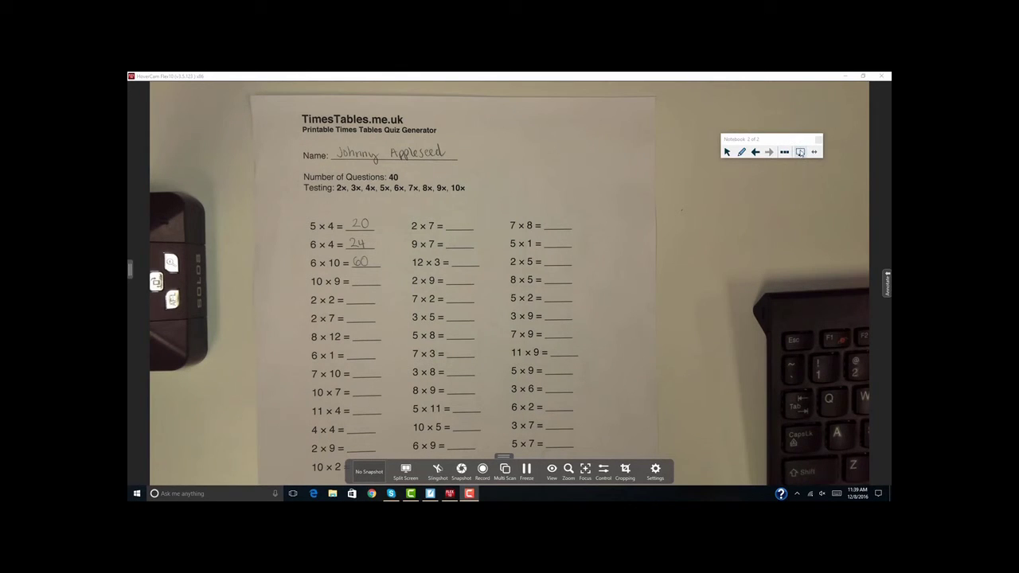
pyautogui.click(800, 153)
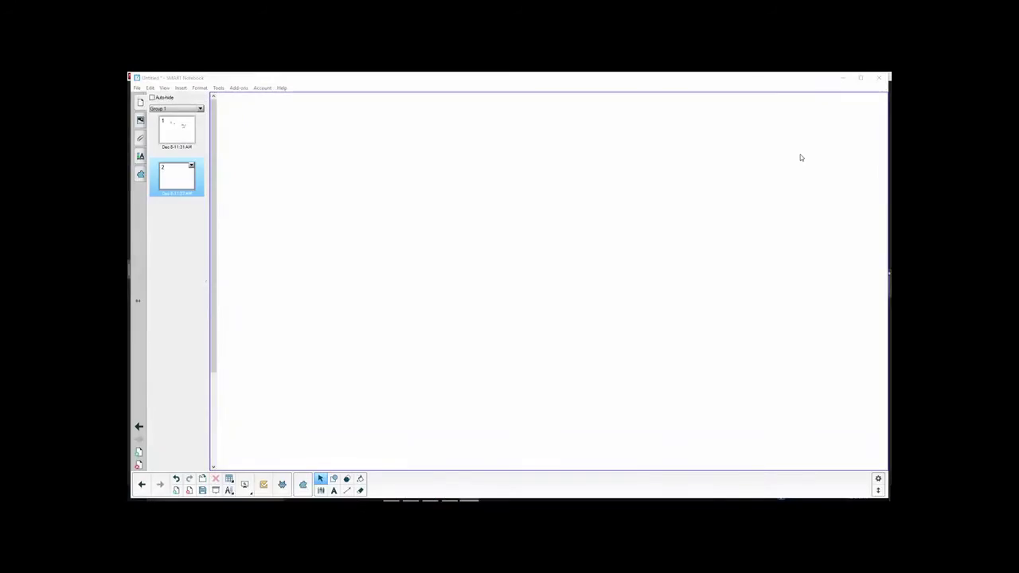